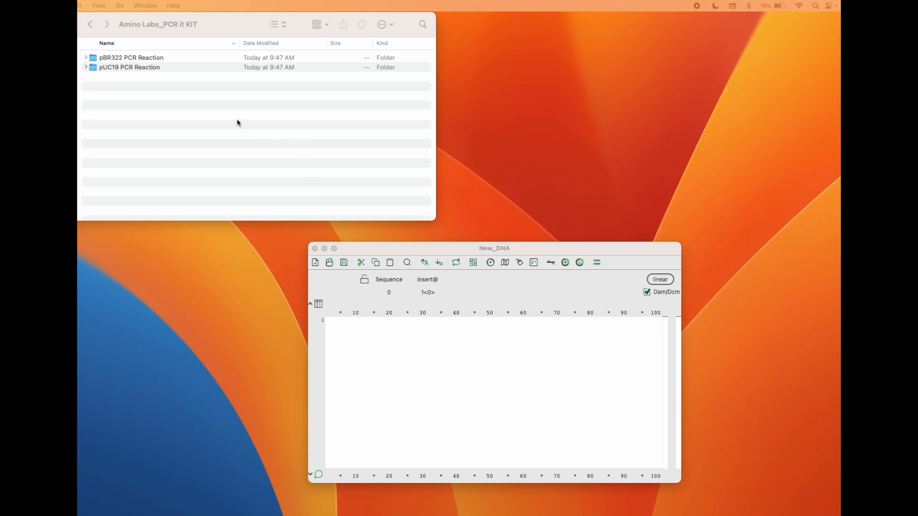
Open pBR322_FWD.ape, pBR322_gb.ape and pBR322_REV.ape from the pBR322 PCR Reaction folder
click(372, 250)
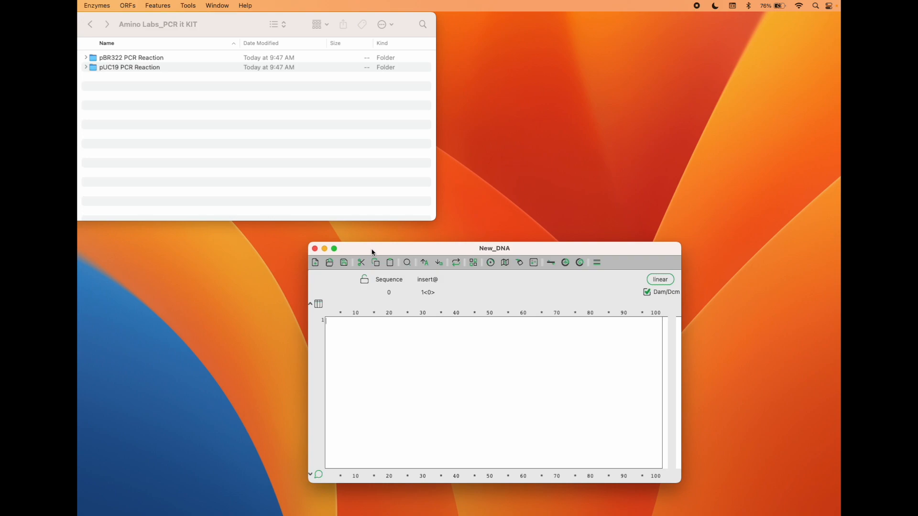
drag(373, 250, 357, 243)
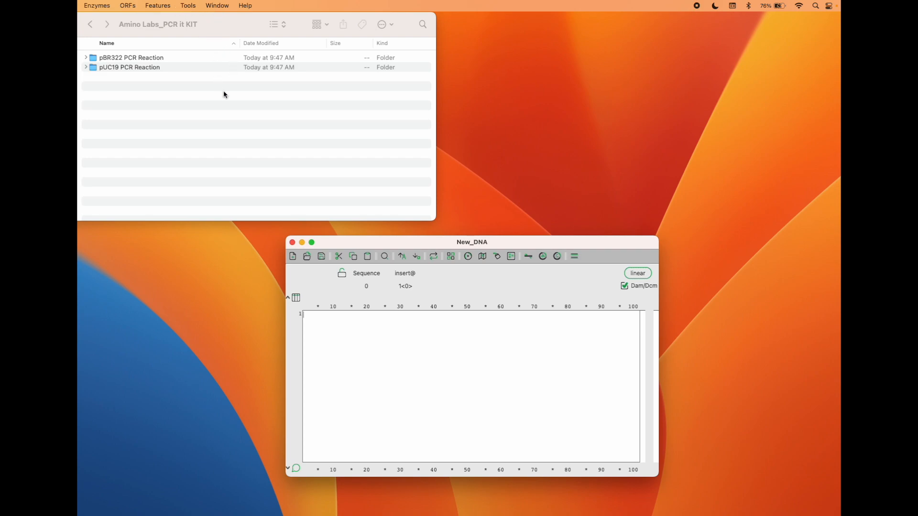
click(219, 19)
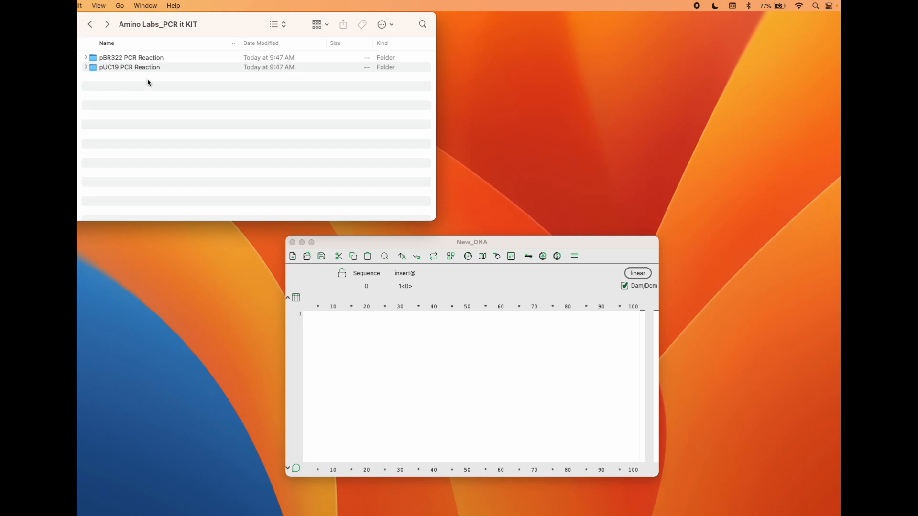
double_click(128, 57)
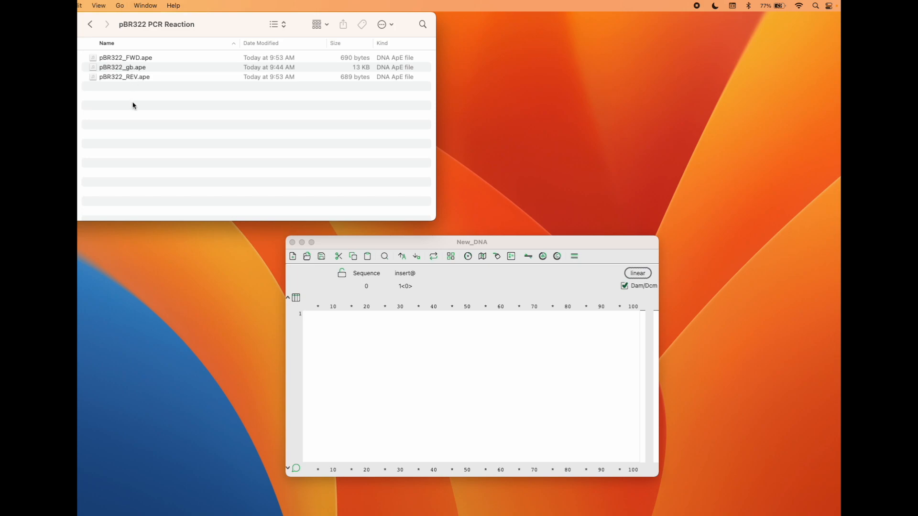
double_click(133, 58)
double_click(123, 68)
double_click(123, 77)
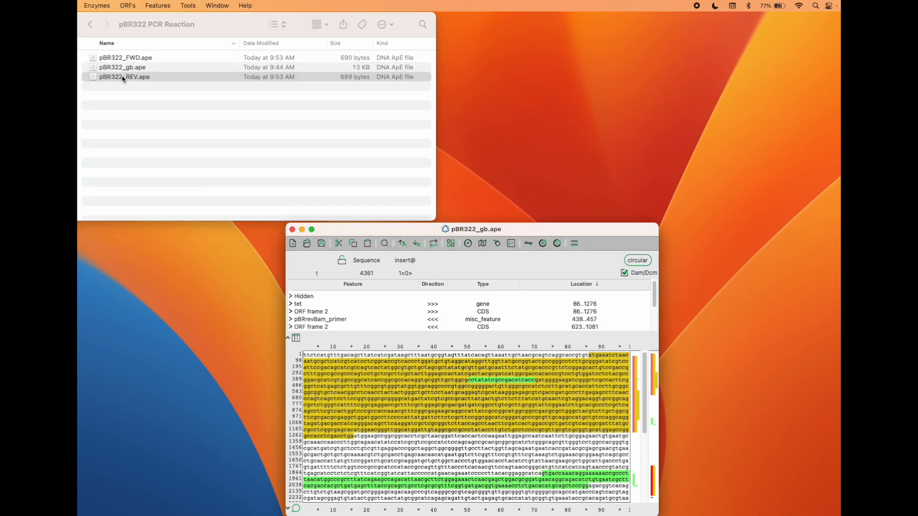
Arrange the two primer windows beside the pBR322_gb.ape window and enlarge the plasmid window to show its whole sequence
drag(528, 234, 709, 18)
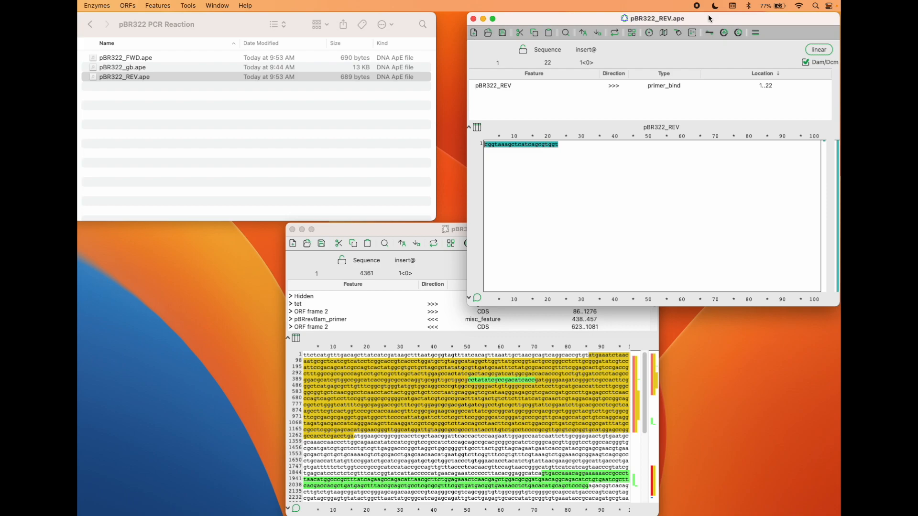
drag(400, 230, 194, 101)
click(369, 343)
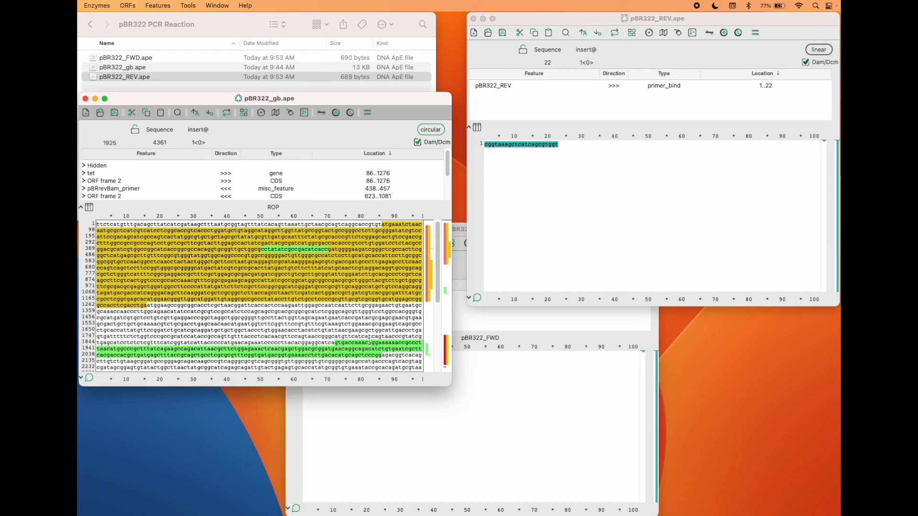
click(420, 440)
drag(395, 231, 576, 243)
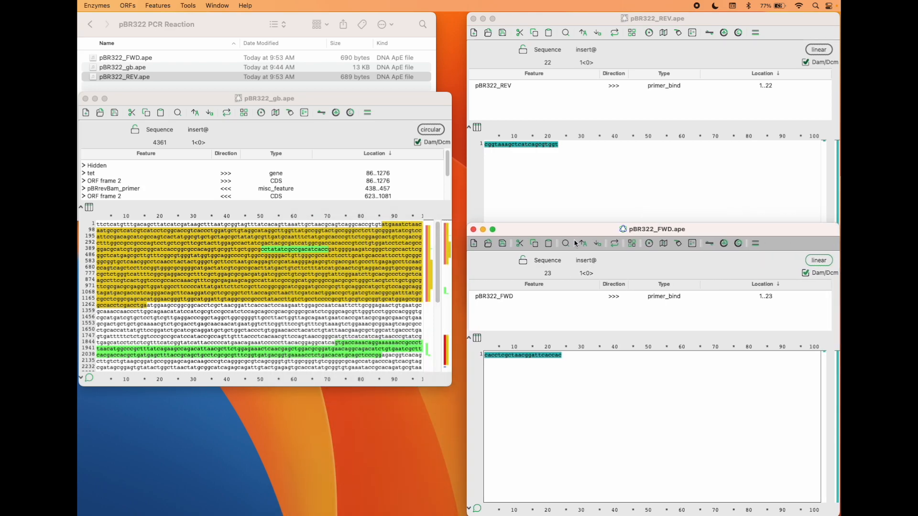
click(268, 388)
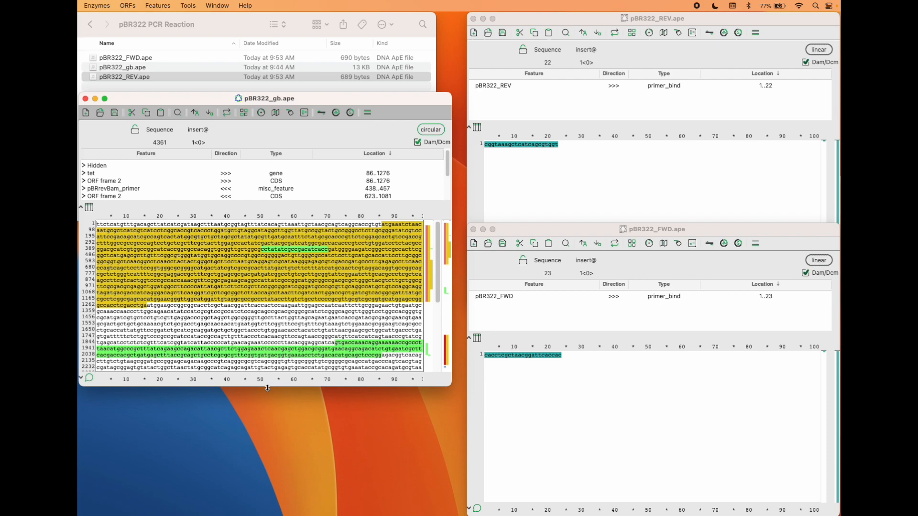
drag(267, 388, 267, 505)
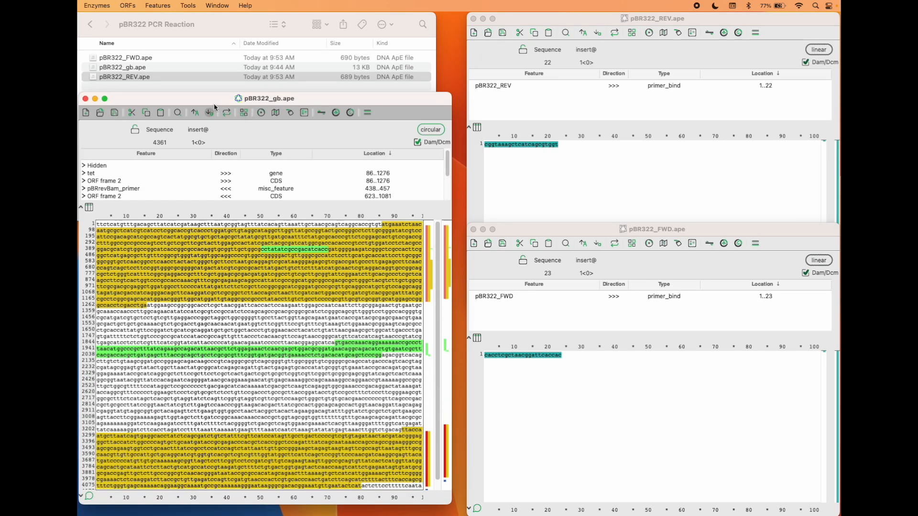
drag(215, 99, 215, 18)
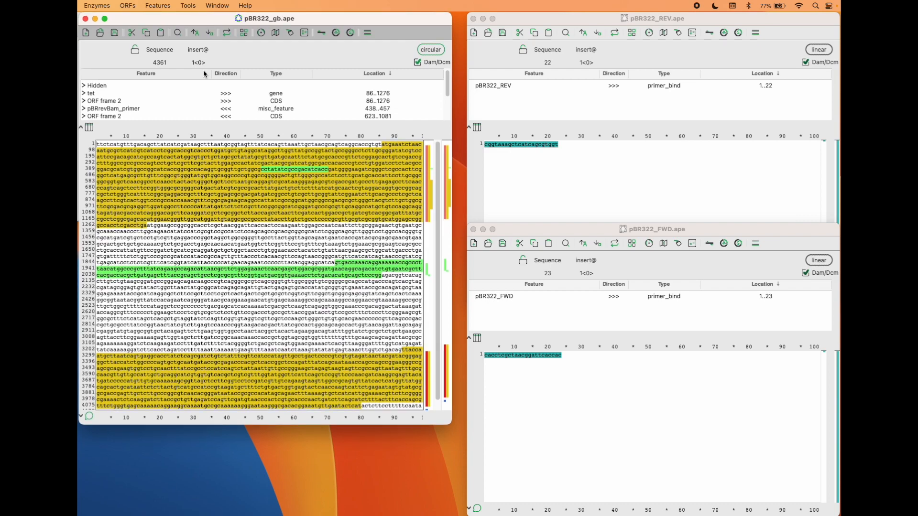
drag(206, 425, 205, 480)
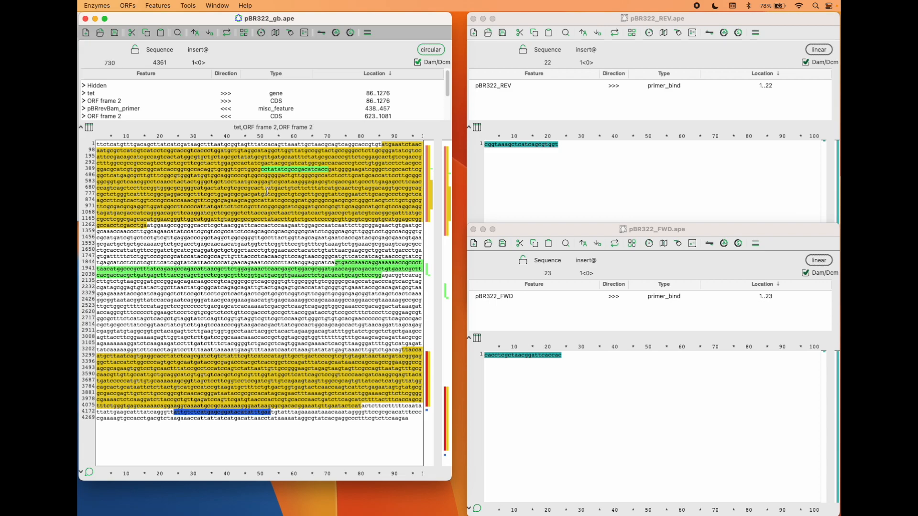
View an enlarged graphic map of the pBR322_gb.ape plasmid, then close it
click(261, 32)
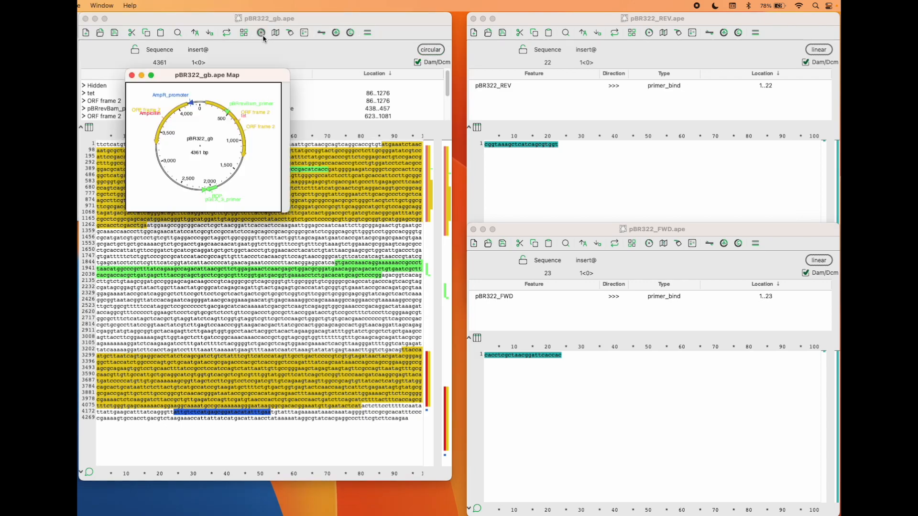
drag(289, 212, 464, 414)
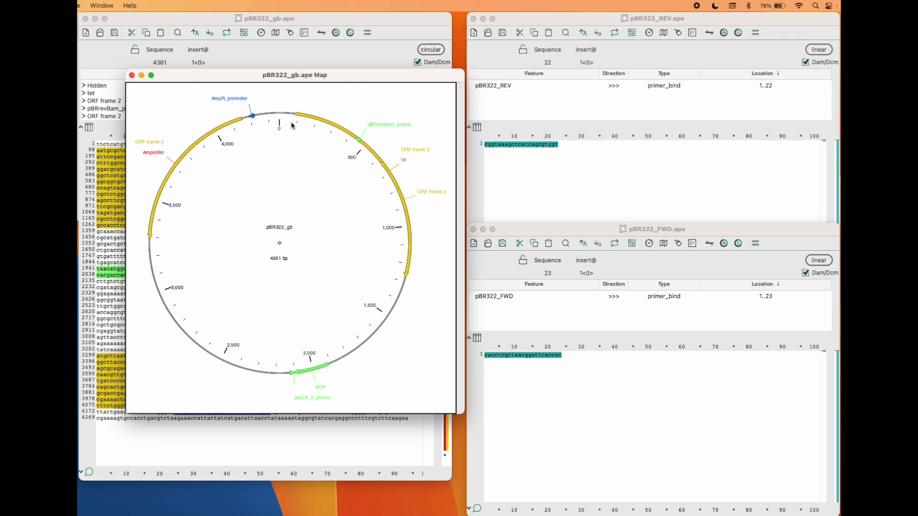
click(132, 77)
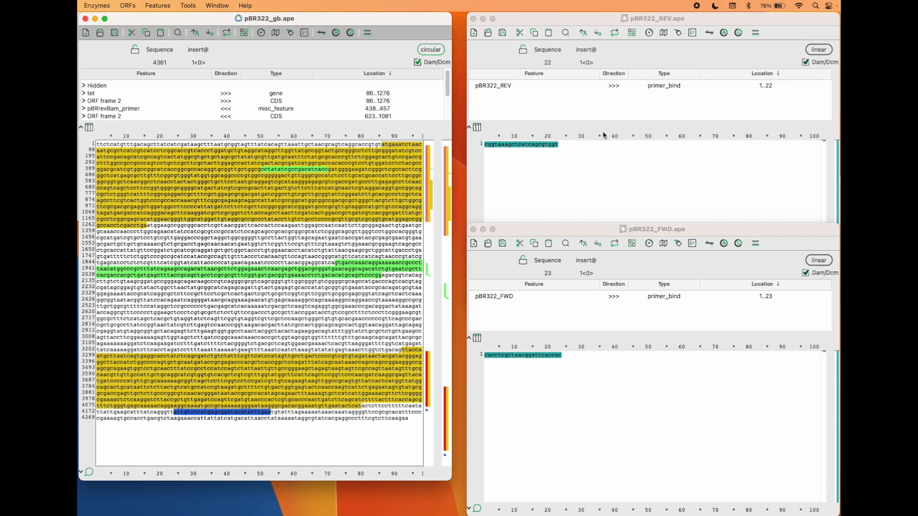
Open the PCR Reaction tool with pBR322_gb.ape as the template, placing its window between the sequences
click(598, 24)
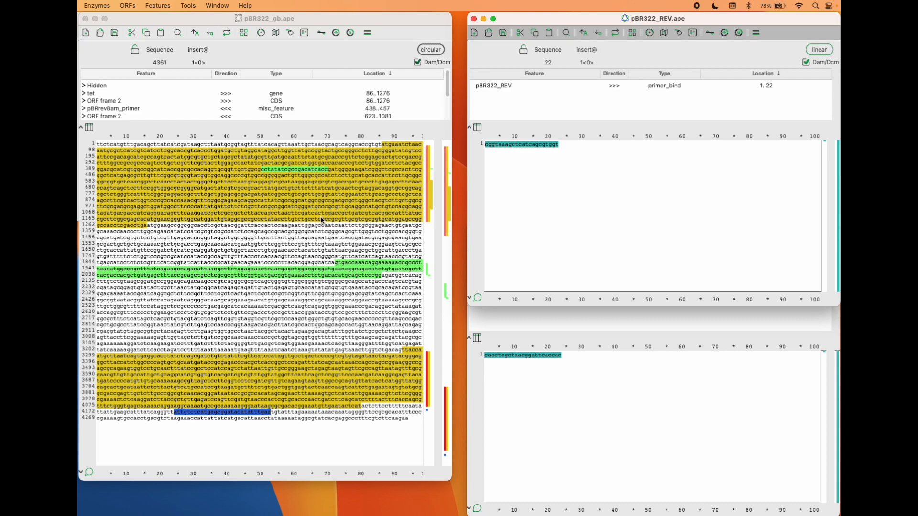
click(165, 18)
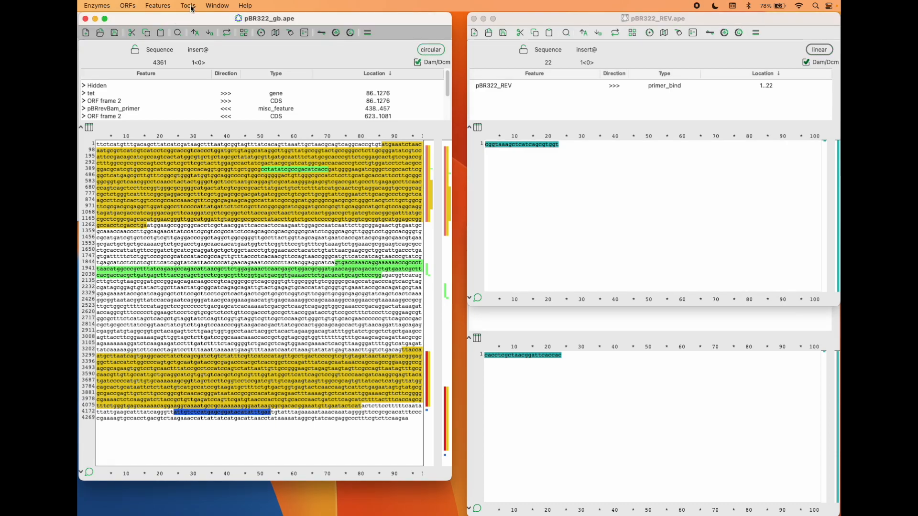
click(192, 9)
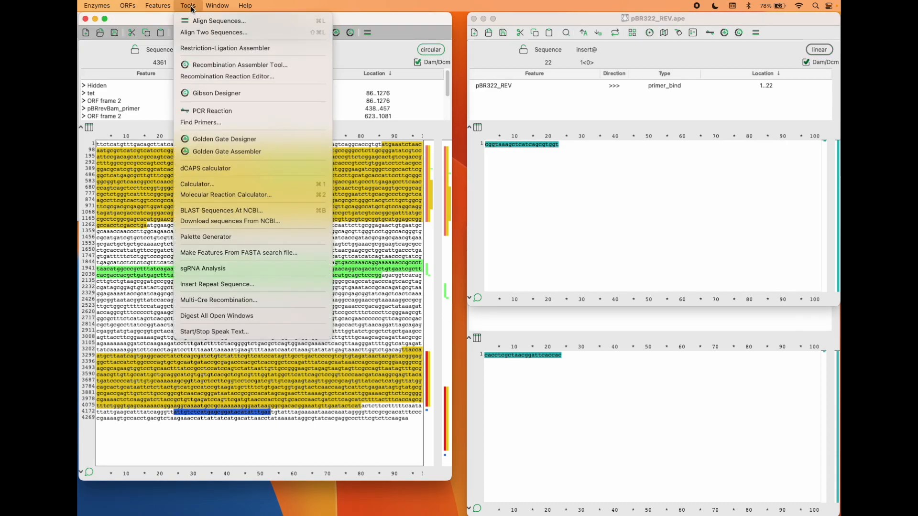
click(210, 107)
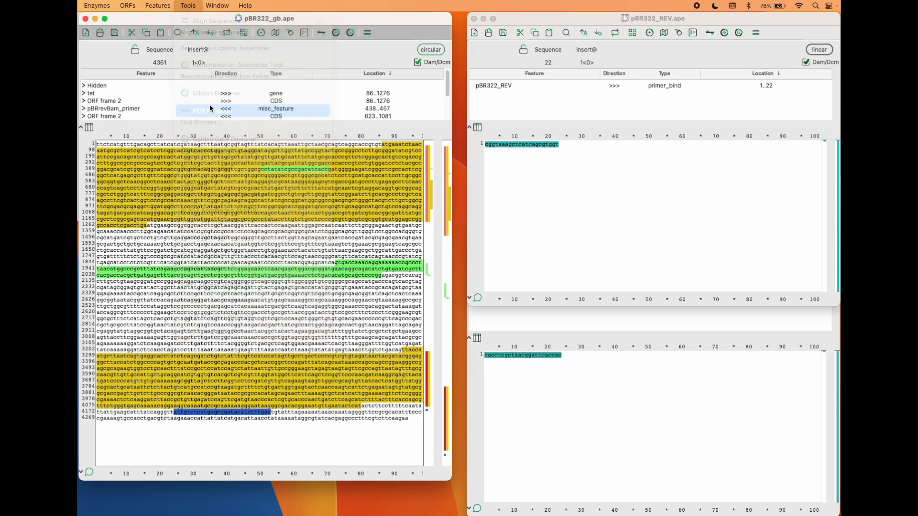
drag(271, 95, 524, 143)
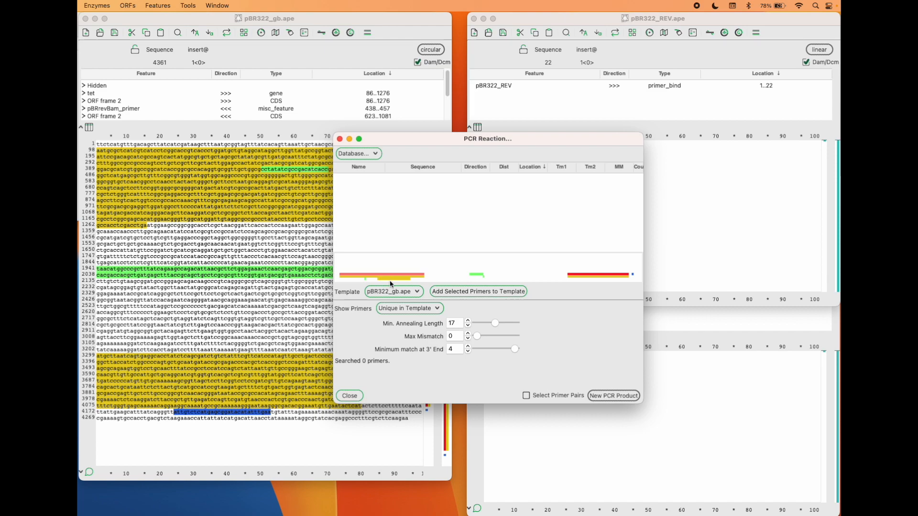
click(420, 293)
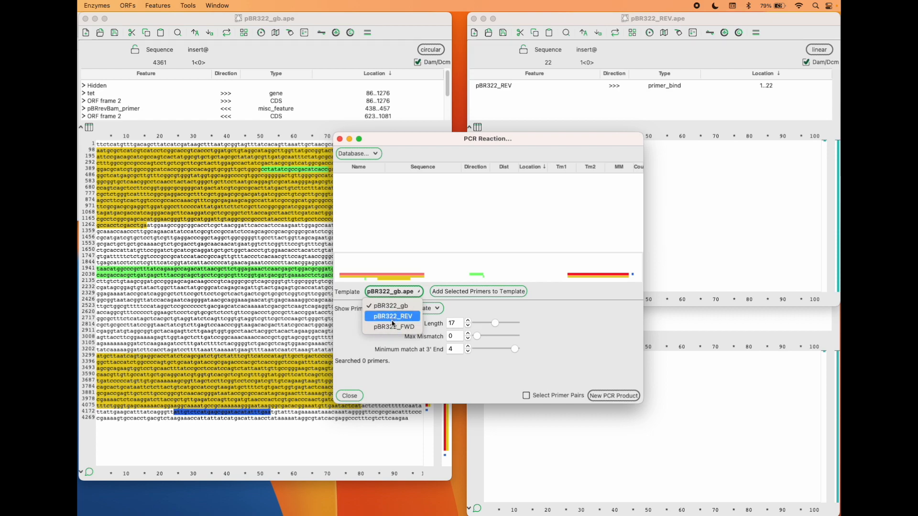
click(352, 333)
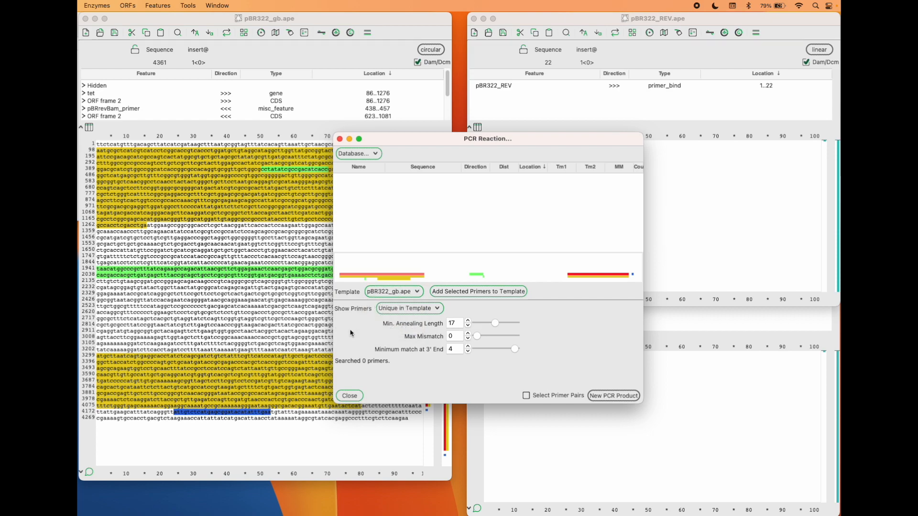
Add the primers from the open sequences pBR322_REV.ape and pBR322_FWD.ape to the PCR reaction
click(369, 158)
mouse_move(372, 191)
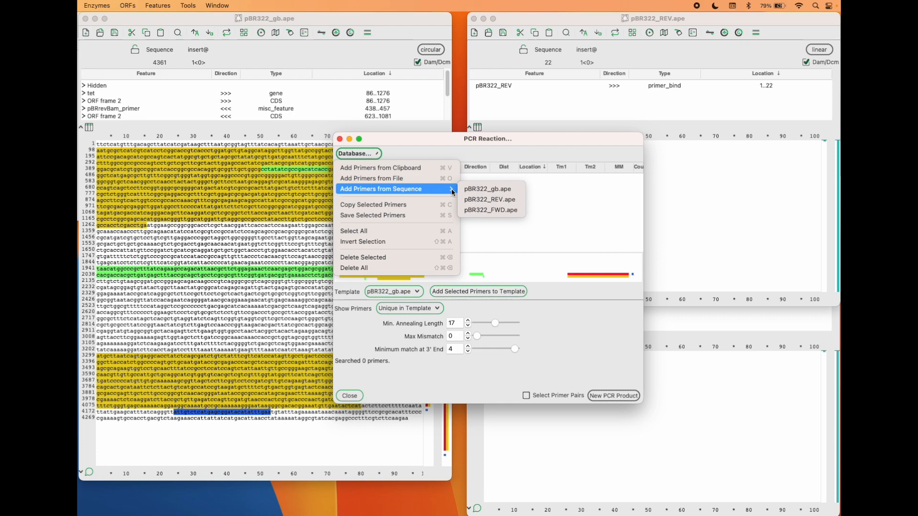
click(483, 201)
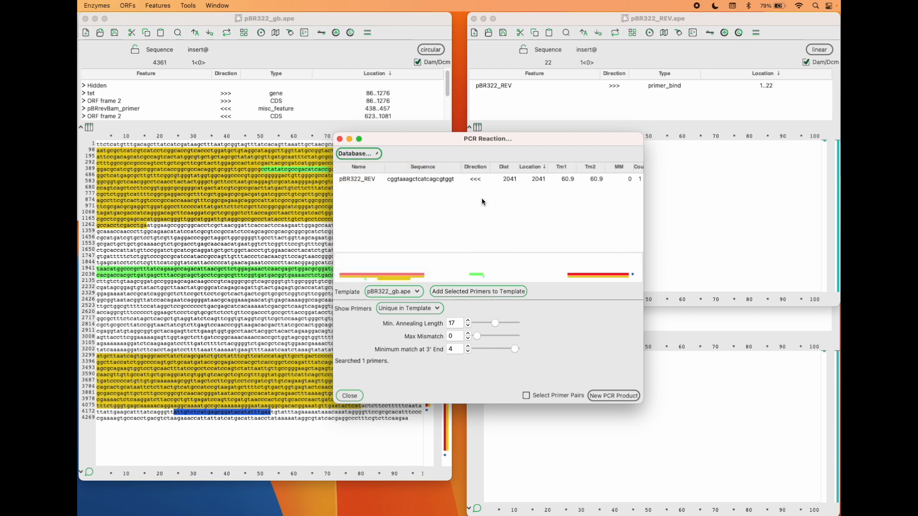
click(359, 154)
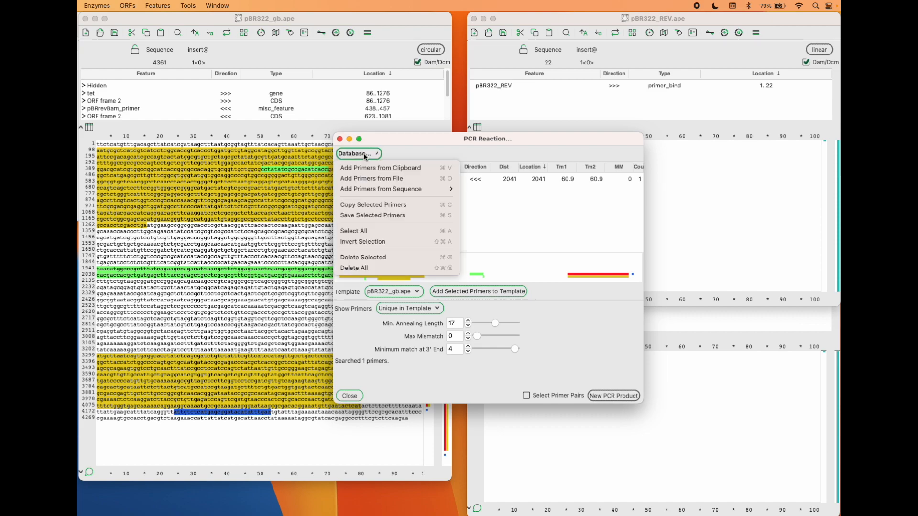
mouse_move(439, 188)
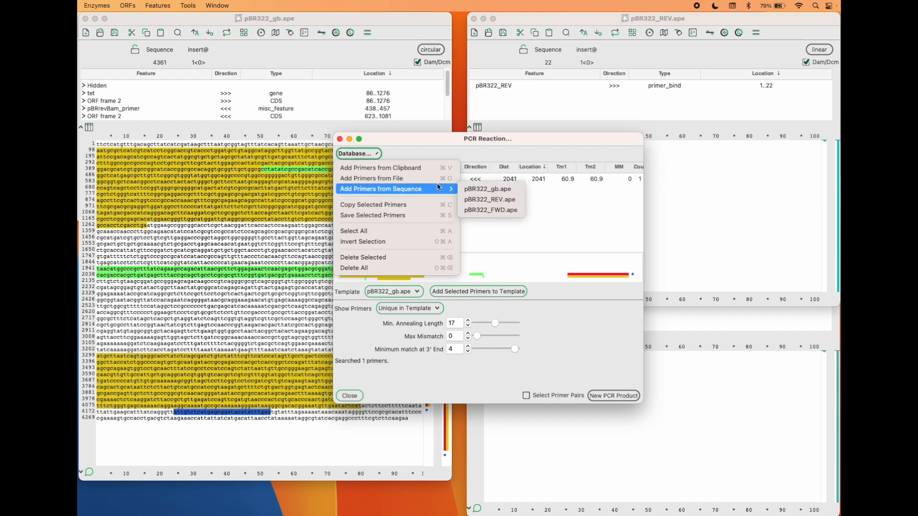
click(489, 210)
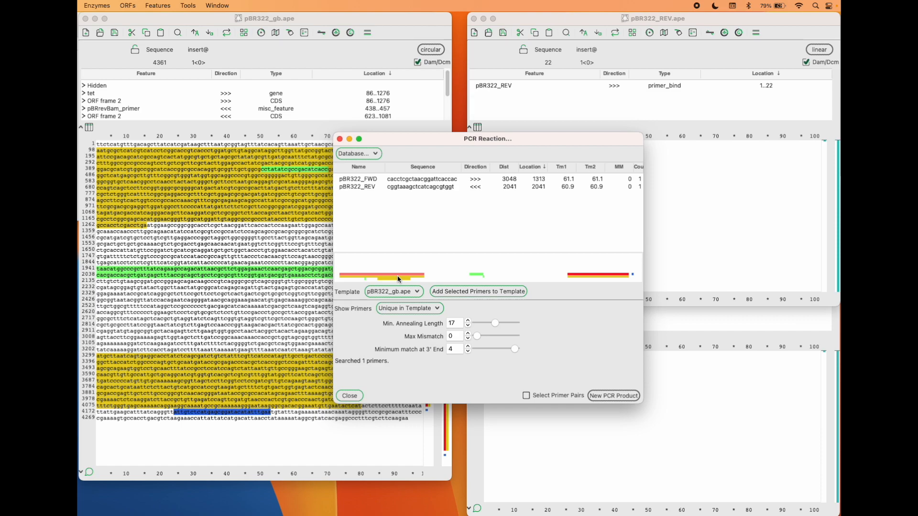
Enable primer pair selection, pair pBR322_FWD with pBR322_REV, generate the new PCR product and close the PCR Reaction tool
click(525, 397)
click(401, 181)
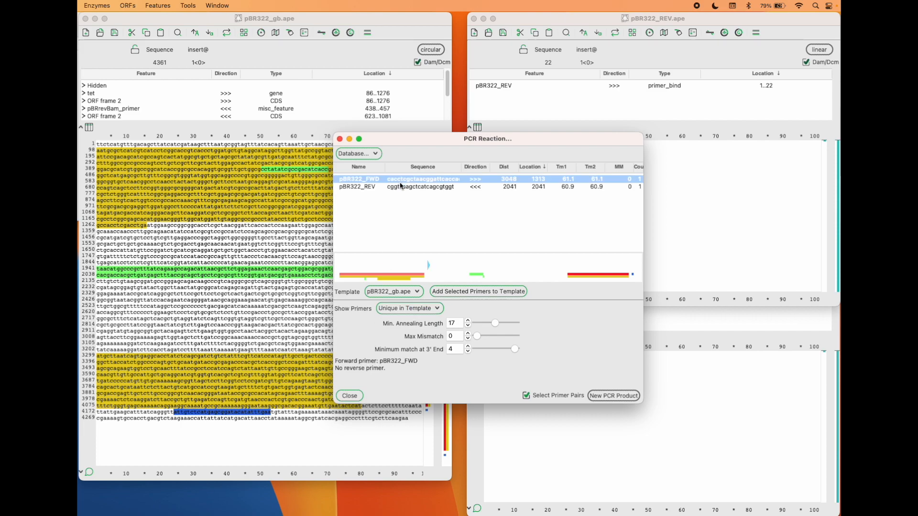
click(402, 187)
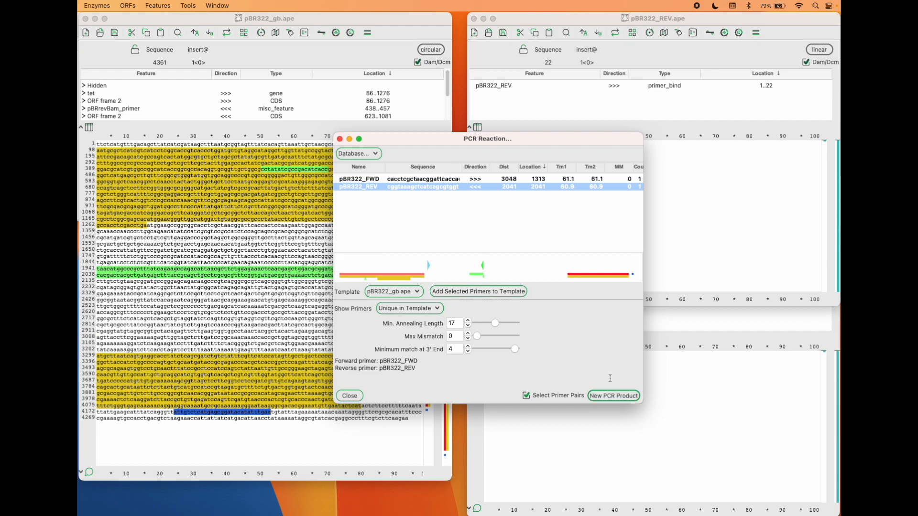
click(610, 397)
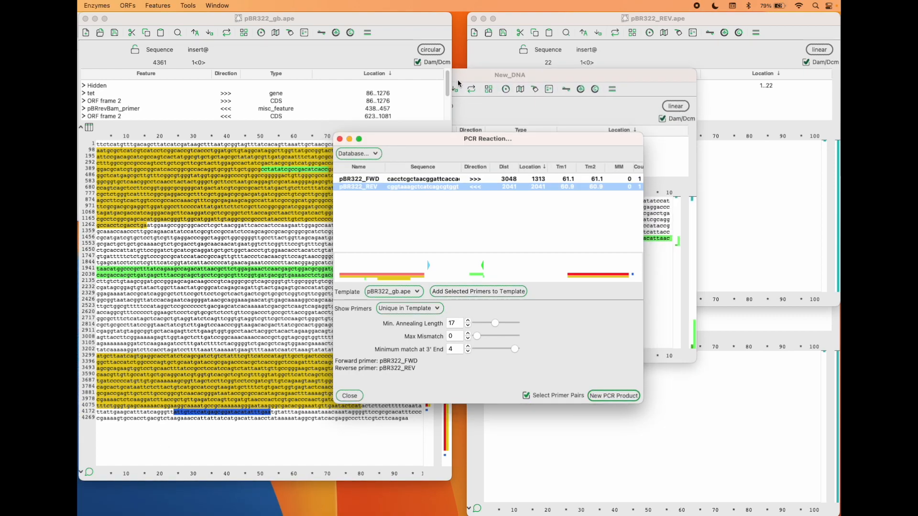
drag(482, 74, 507, 67)
click(351, 396)
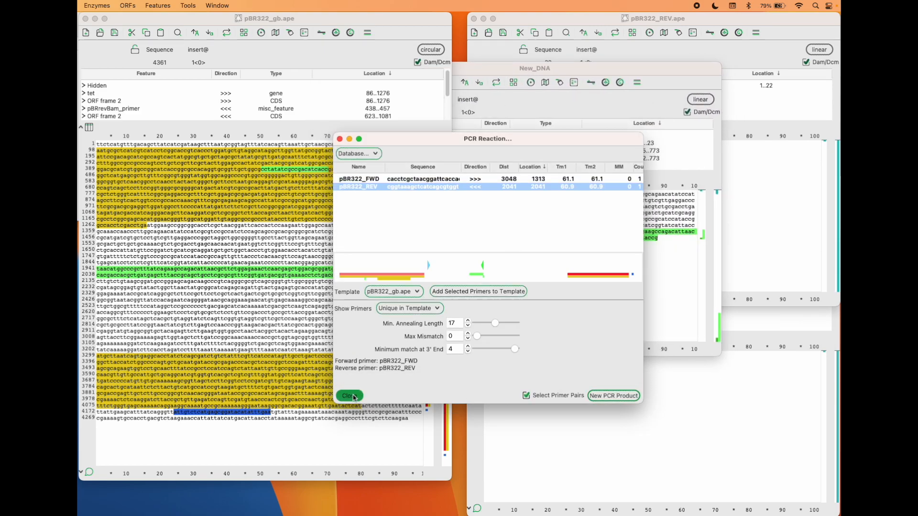
Move and enlarge the New_DNA product window and compare its sequence with the pBR322_gb.ape template
click(499, 65)
drag(487, 67, 352, 45)
drag(581, 335, 693, 452)
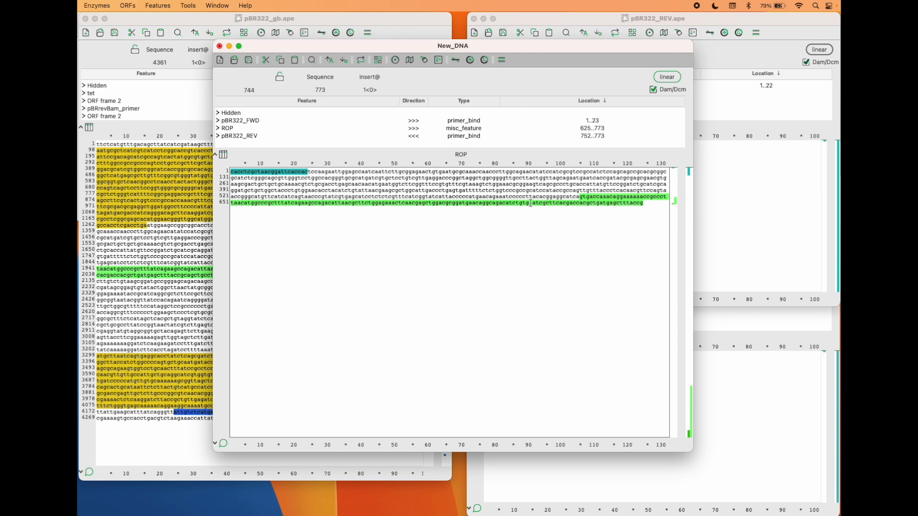
click(167, 221)
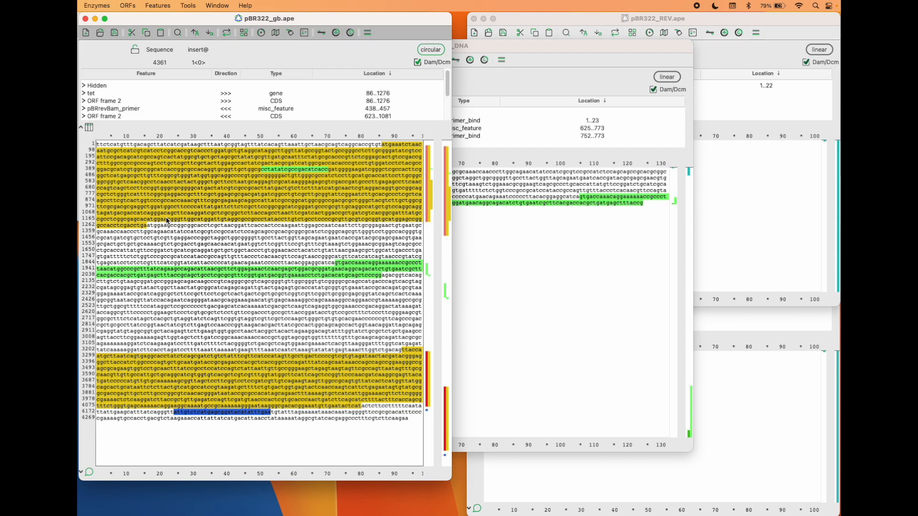
click(478, 240)
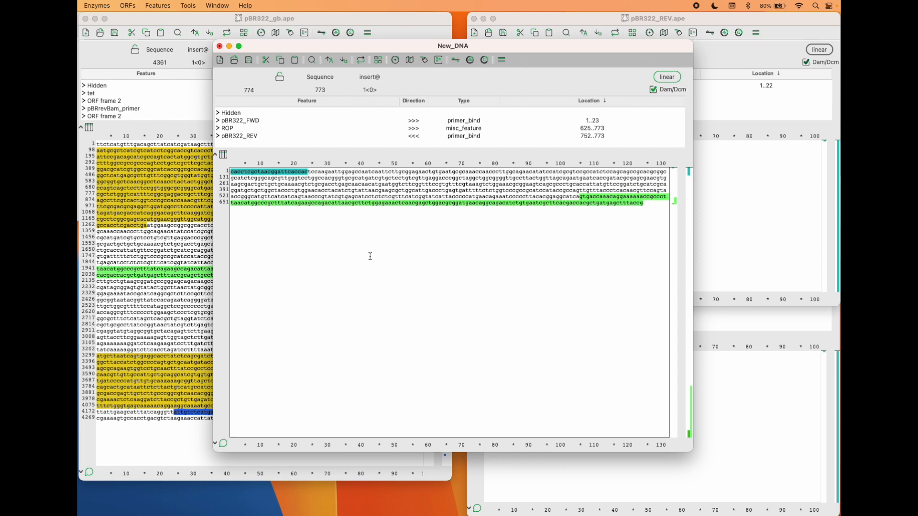
Run the uncut New_DNA product on a virtual digest gel beside the 1Kb plus ladder and enlarge the gel window
click(410, 197)
click(438, 60)
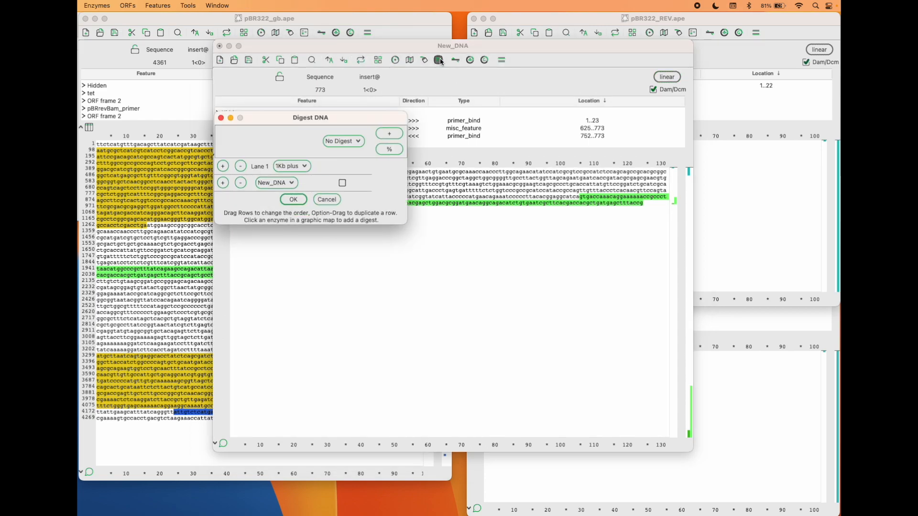
click(343, 184)
click(293, 199)
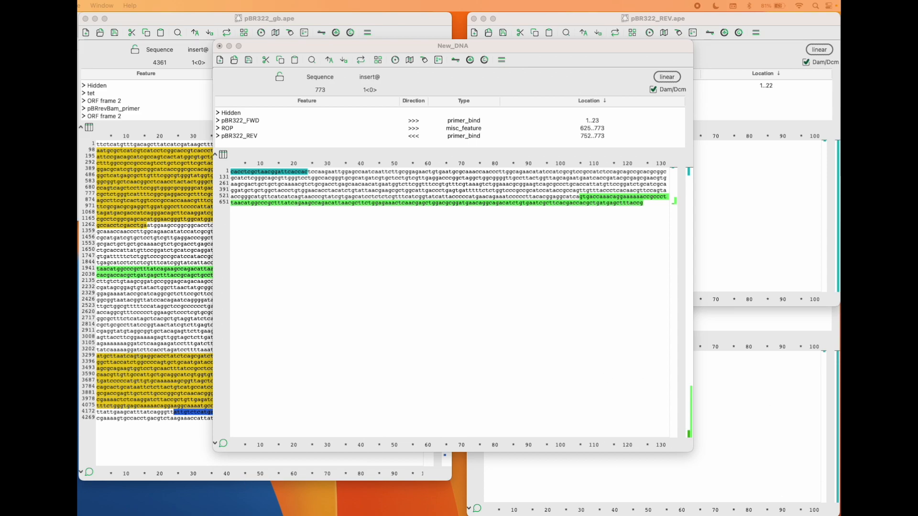
drag(5, 365, 292, 158)
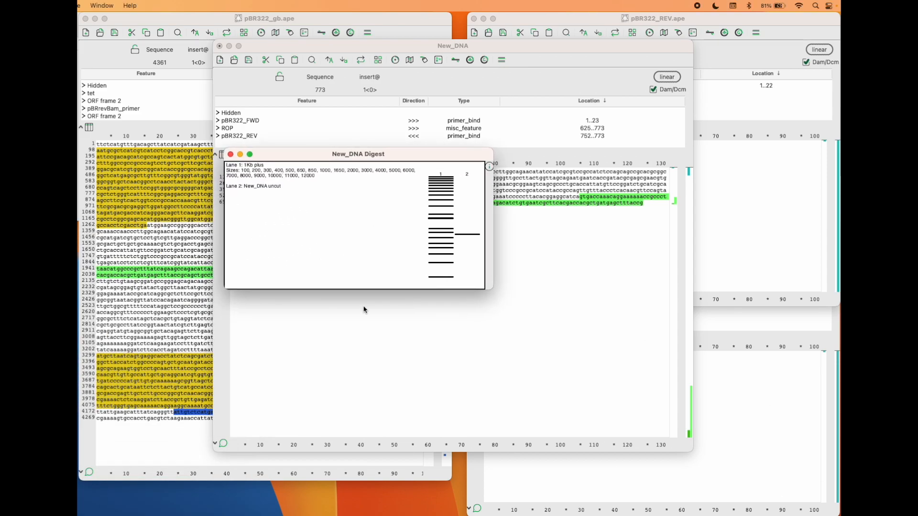
drag(487, 287, 699, 435)
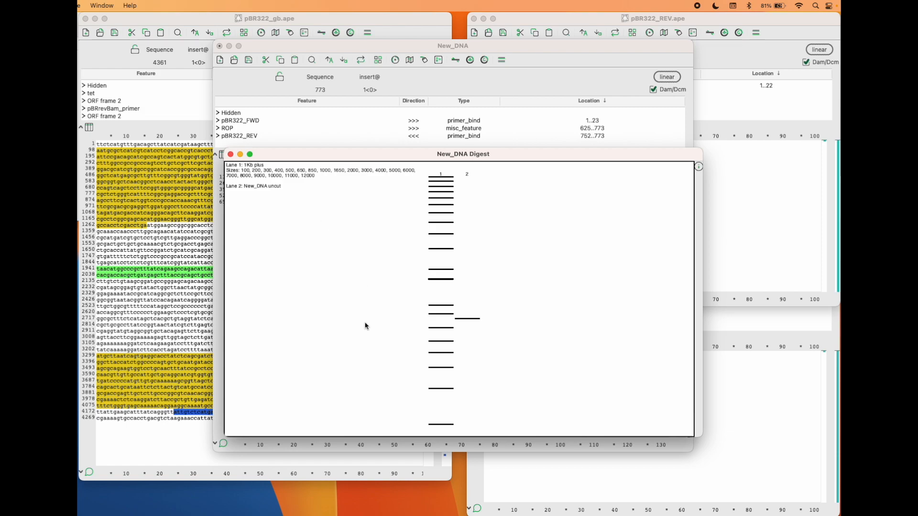
Inspect the New_DNA band against the neighbouring 1Kb plus ladder bands on the gel, then close the gel window
click(445, 424)
click(439, 353)
mouse_move(472, 318)
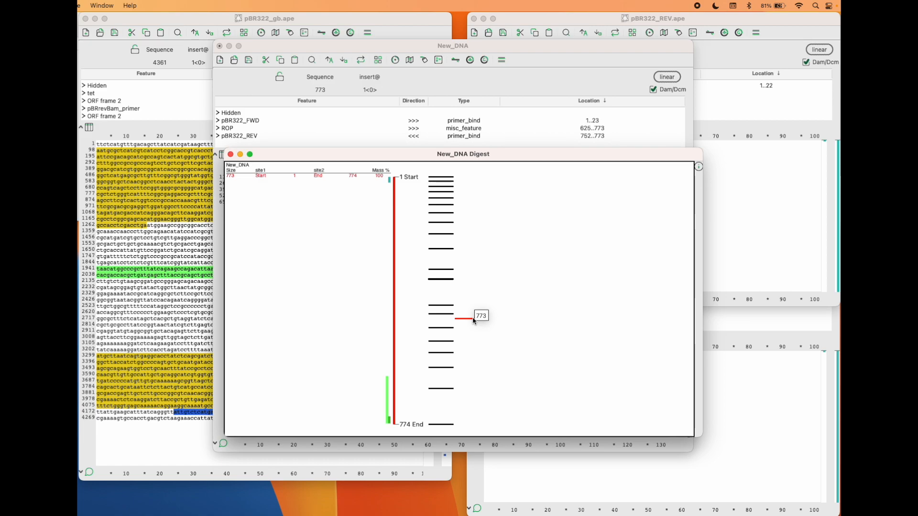
mouse_move(440, 316)
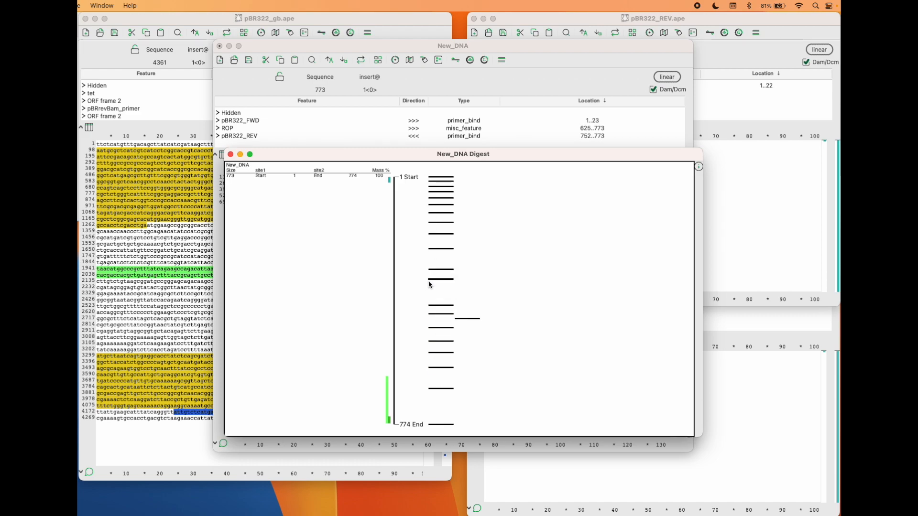
mouse_move(439, 184)
click(231, 155)
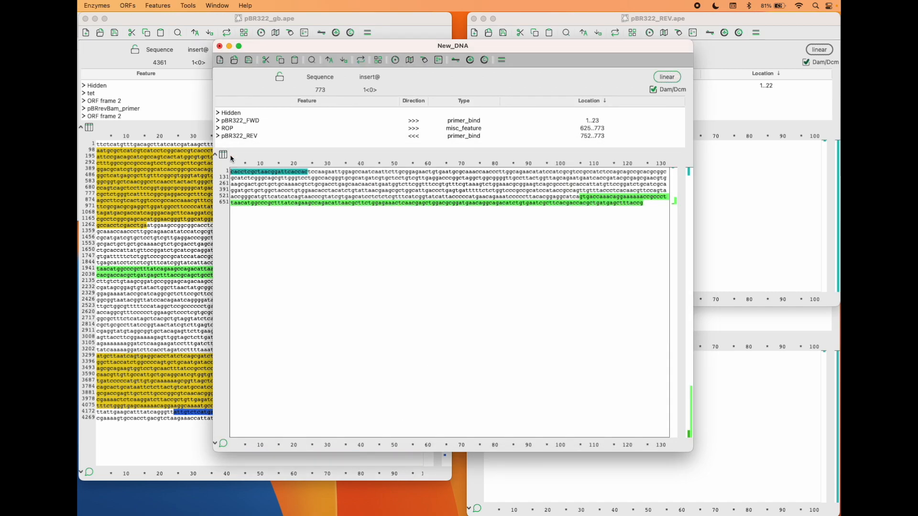
Move the New_DNA window down to uncover the source sequences, then close it without saving the changes
drag(370, 50, 370, 111)
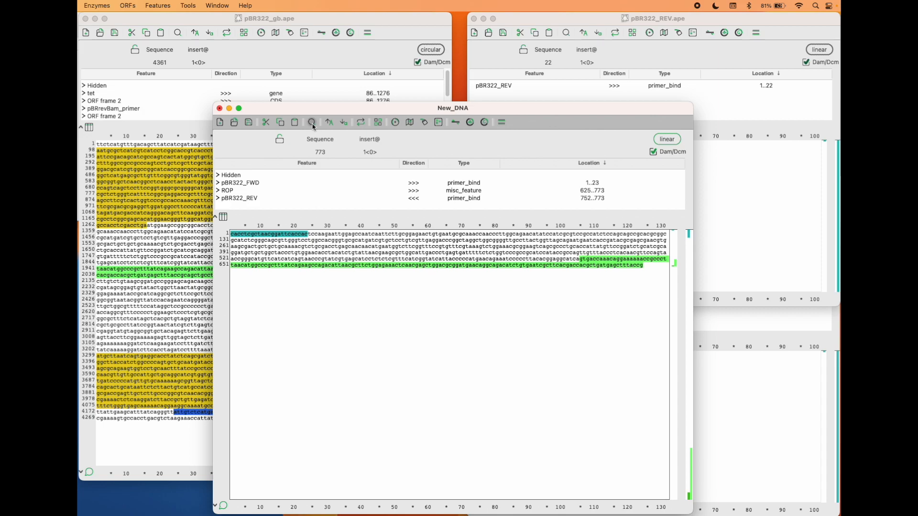
drag(325, 112, 296, 100)
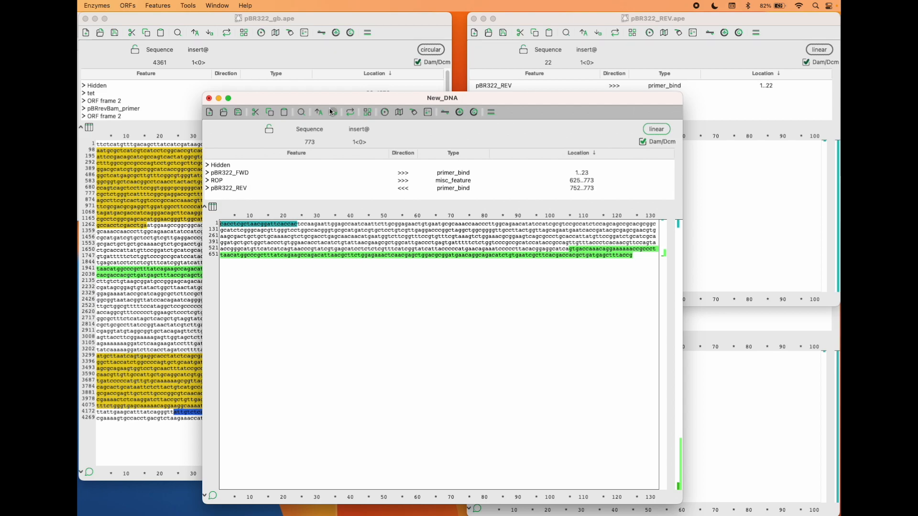
click(209, 98)
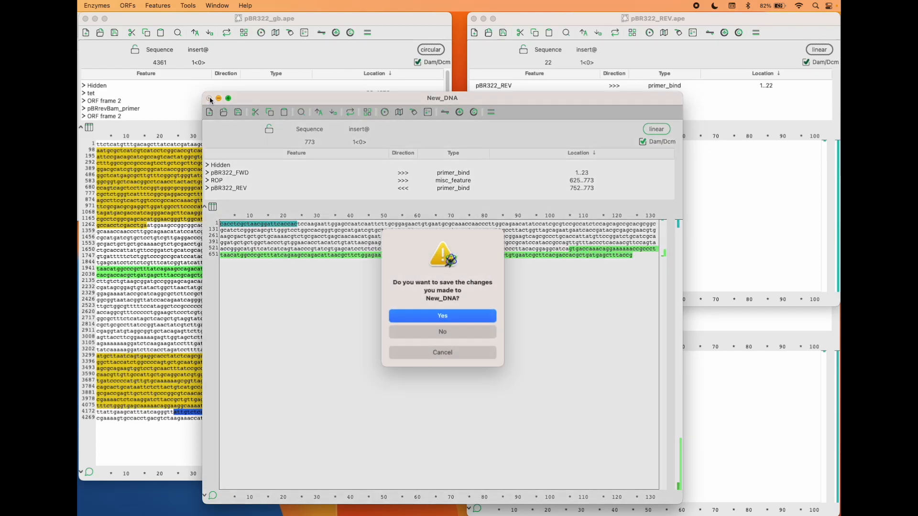
click(440, 333)
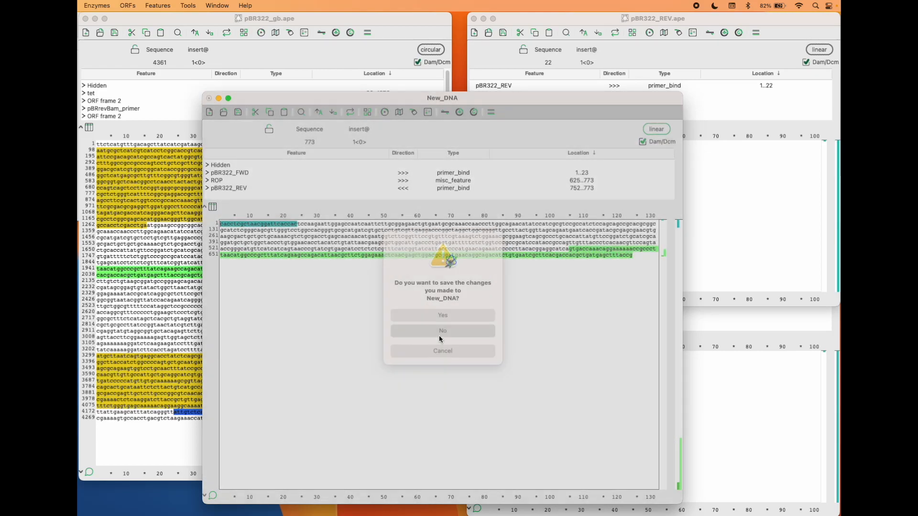
Move the pBR322_gb.ape window aside, switch to Finder and go back to the Amino Labs_PCR it KIT folder
drag(337, 18, 389, 97)
click(218, 29)
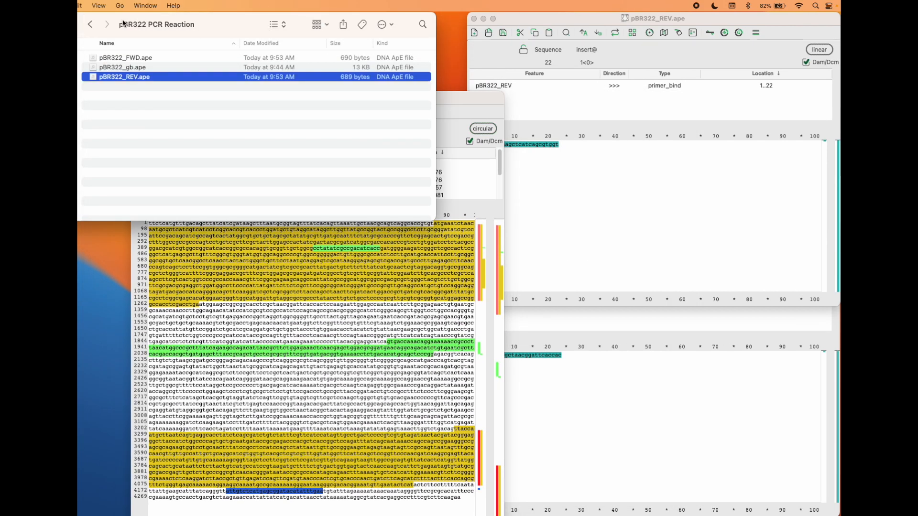
click(89, 24)
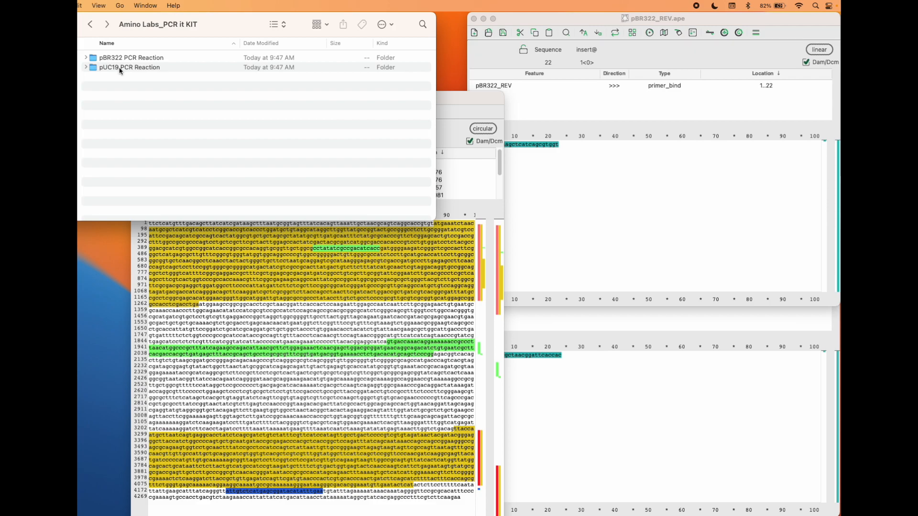